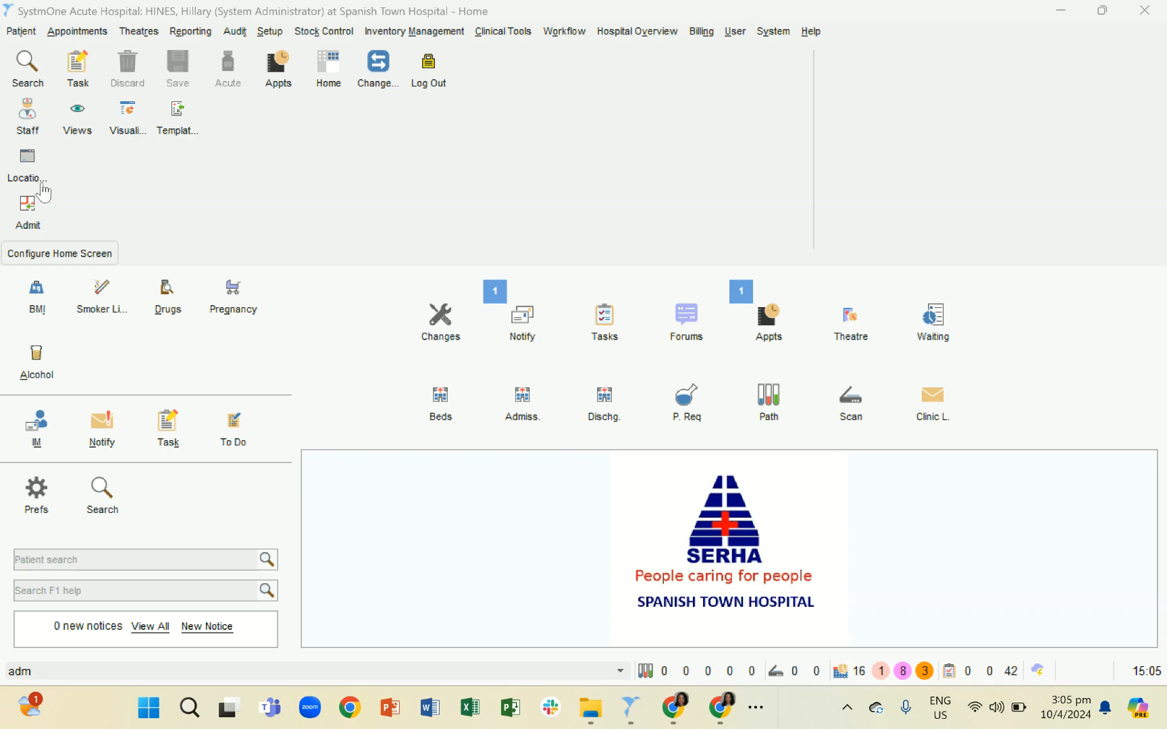
- Start a patient admission and search the registration records by the patient's full name and date of birth
left_click(28, 218)
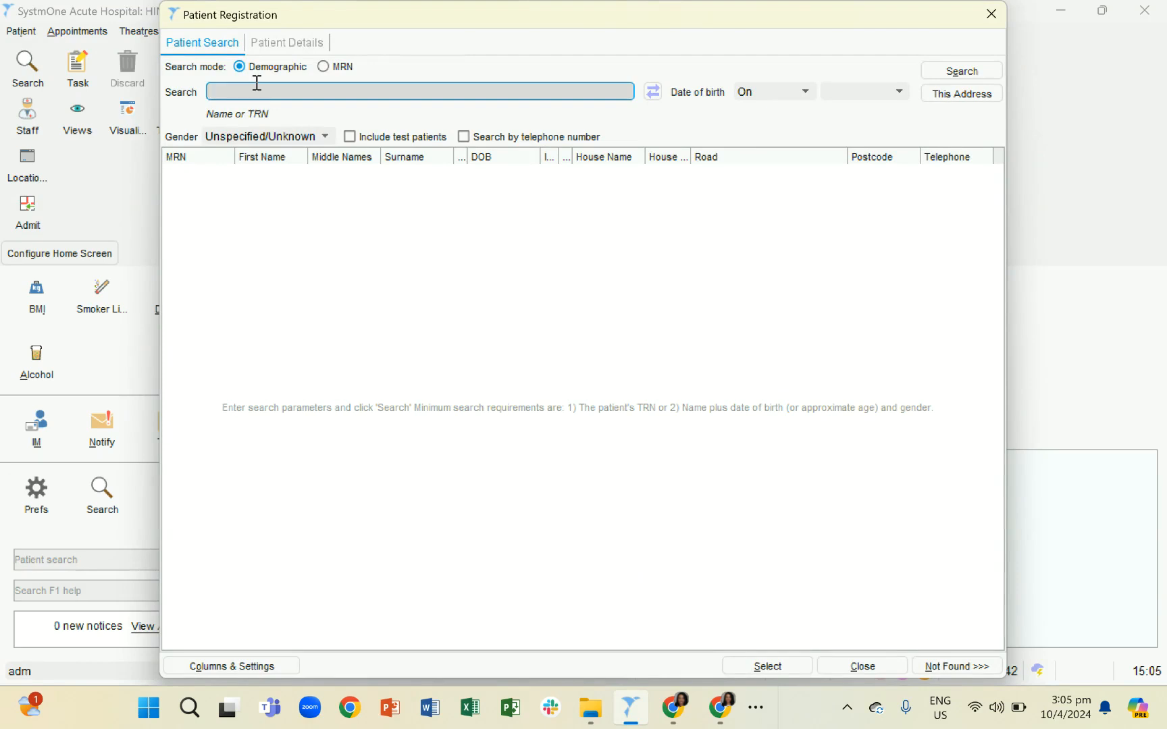
type("rachel white")
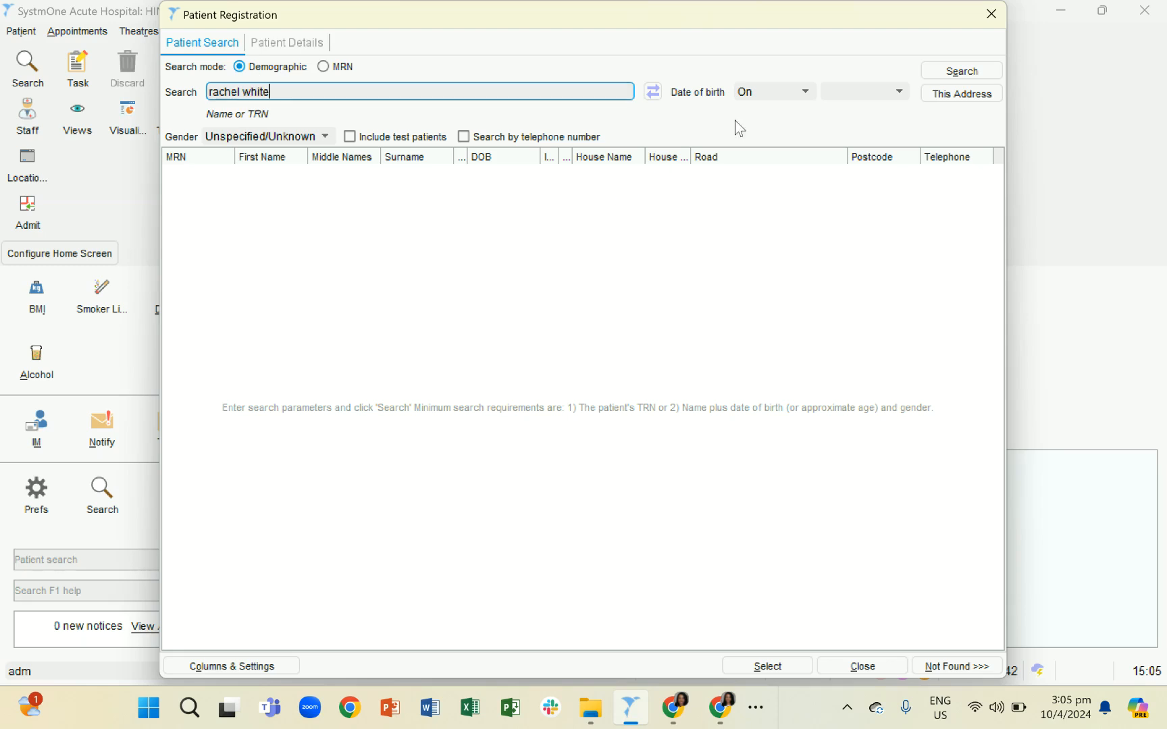
left_click(857, 98)
type("19")
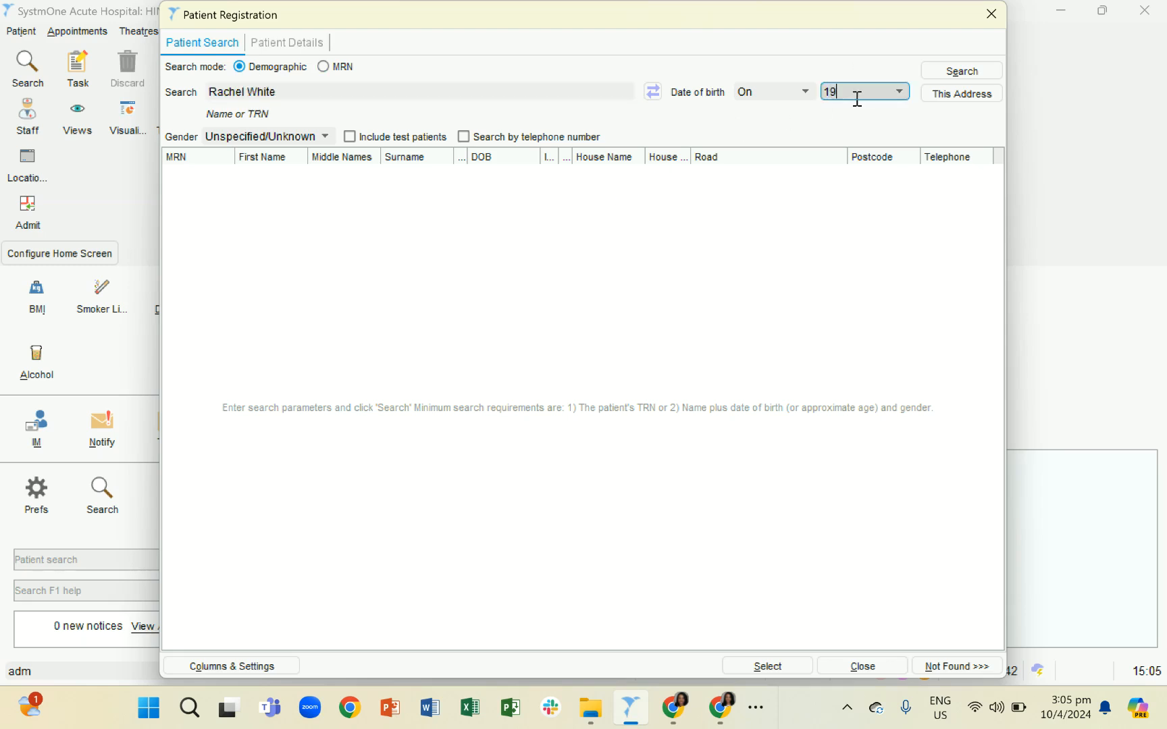
type("/03/1994")
left_click(962, 73)
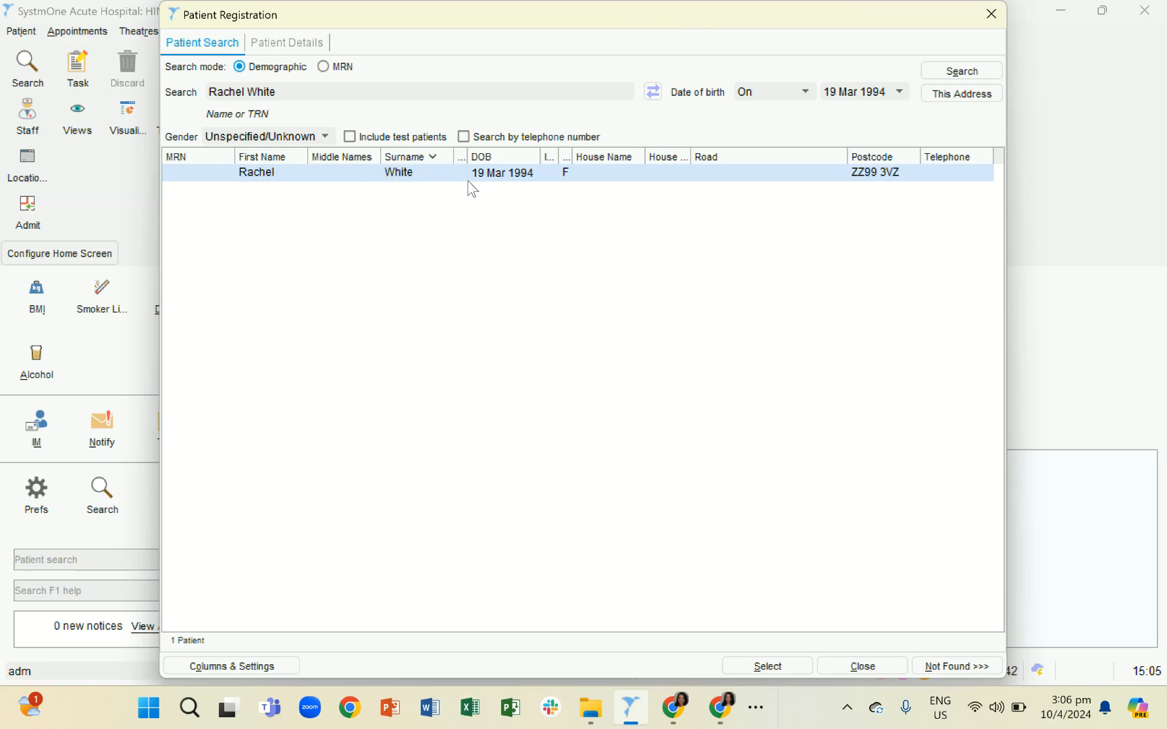
- Select the matching patient and skip adding an MRN to reach the incoming referral form
left_click(770, 665)
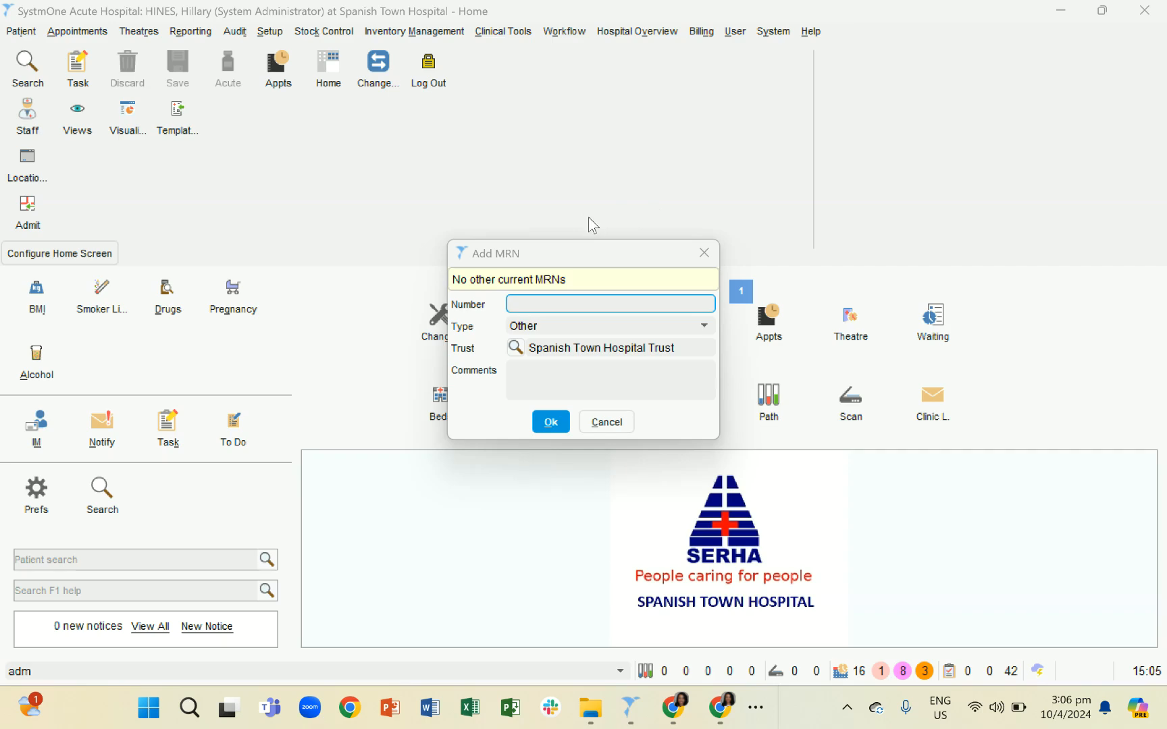
left_click(607, 422)
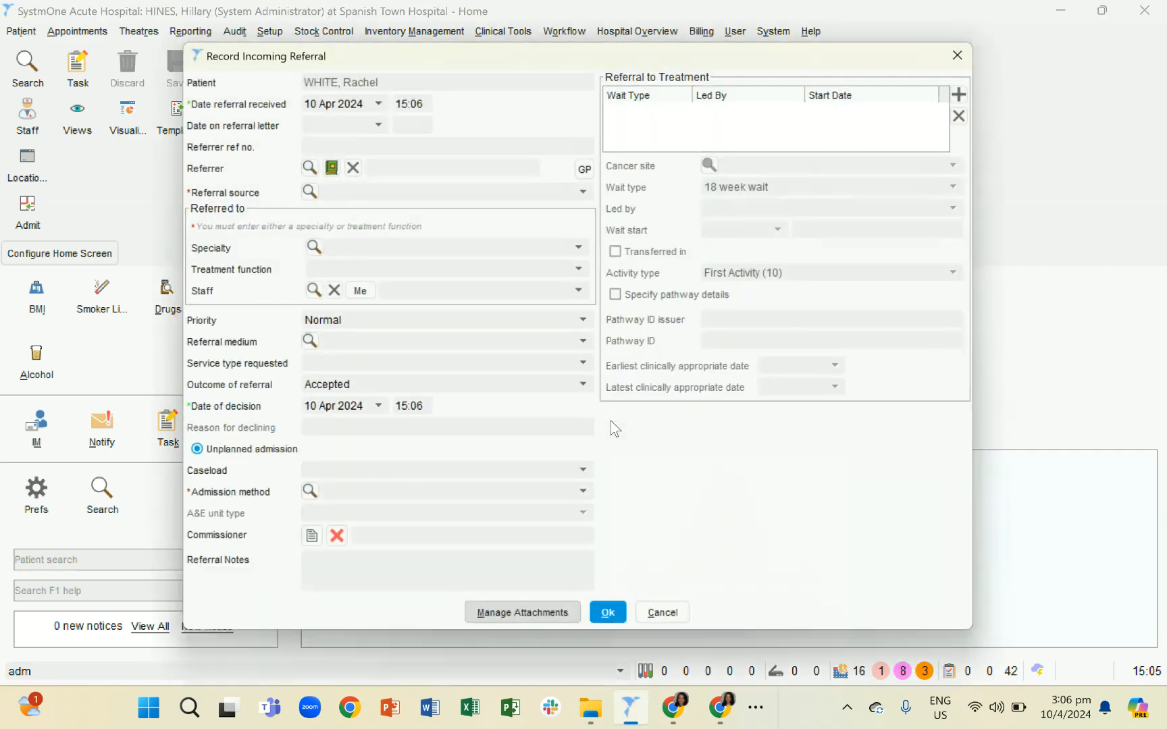
left_click(1069, 354)
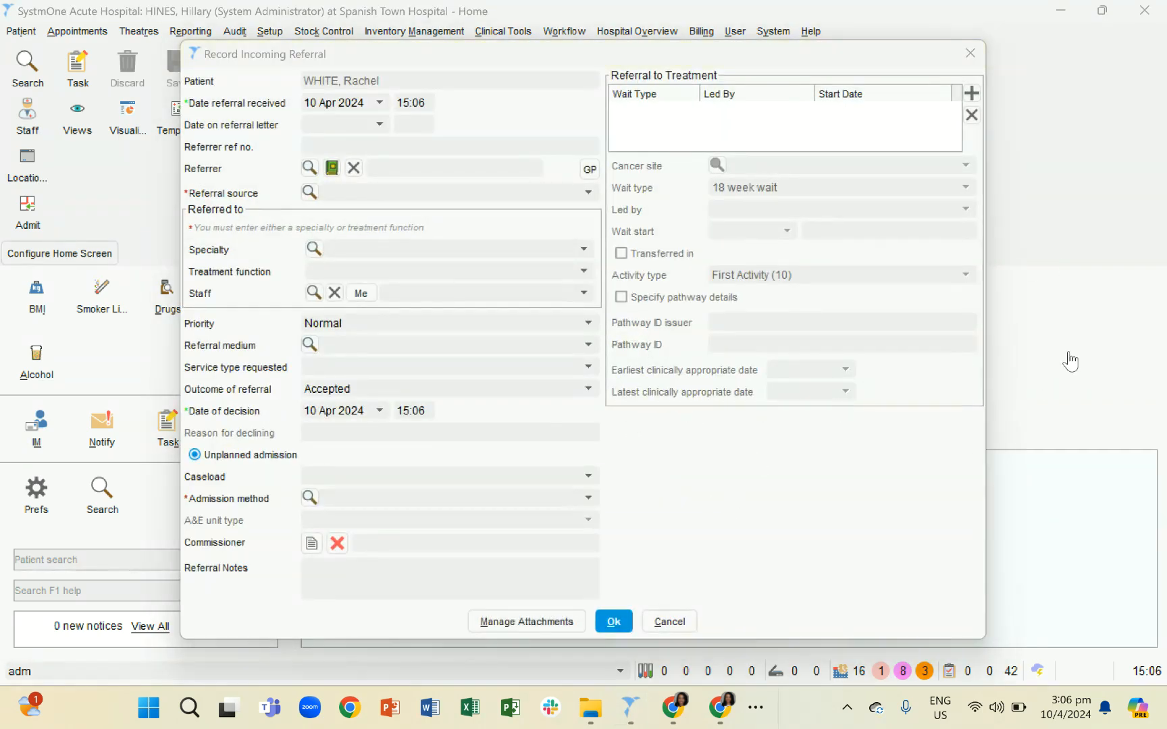
left_click(487, 84)
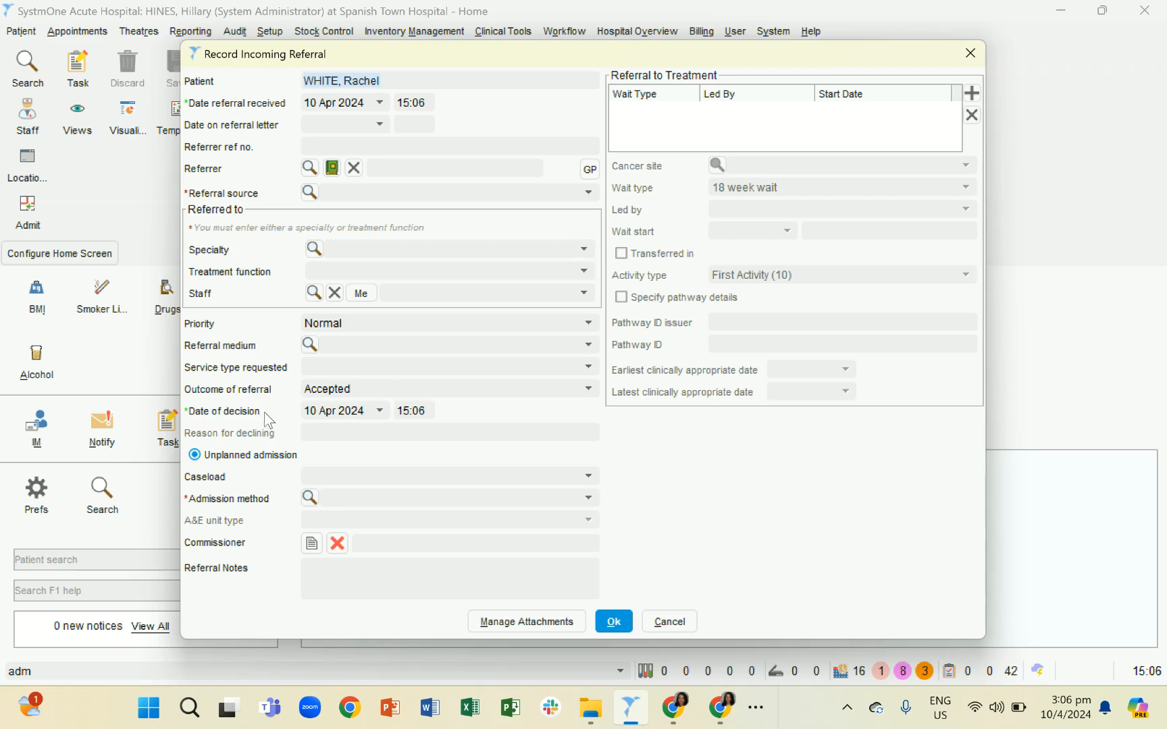
- Set the incoming referral's source to Primary Care and its specialty to Internal Medicine
left_click(347, 193)
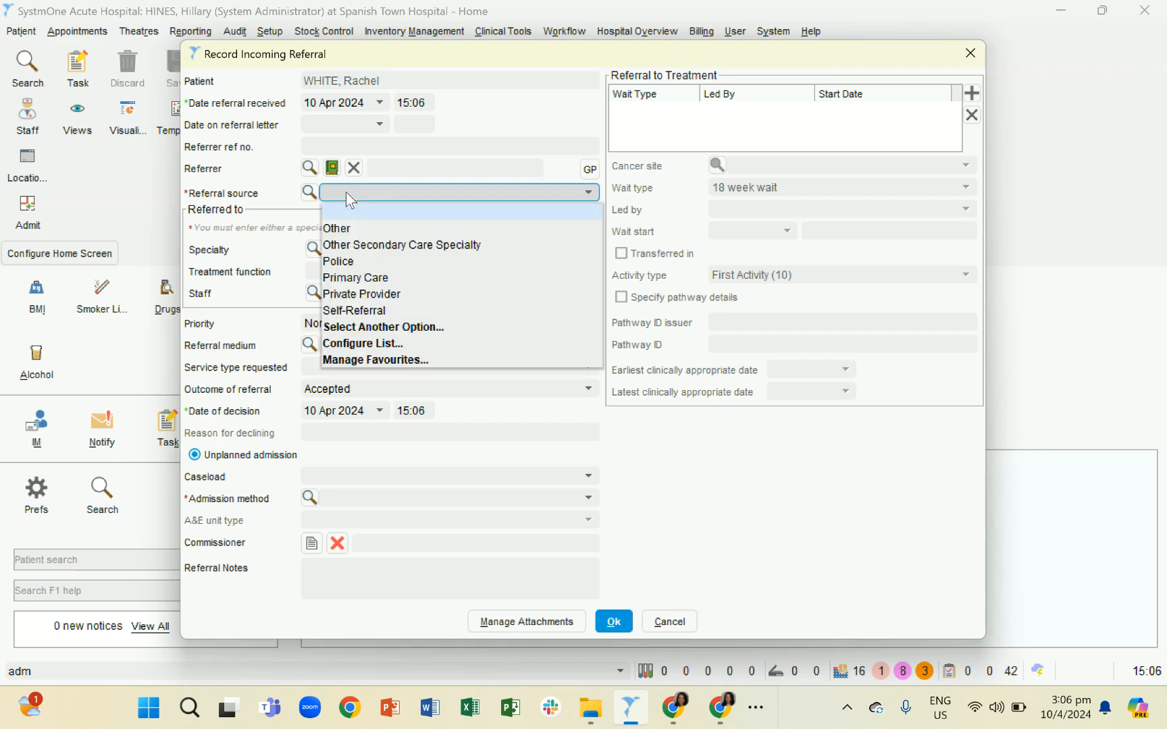
left_click(366, 277)
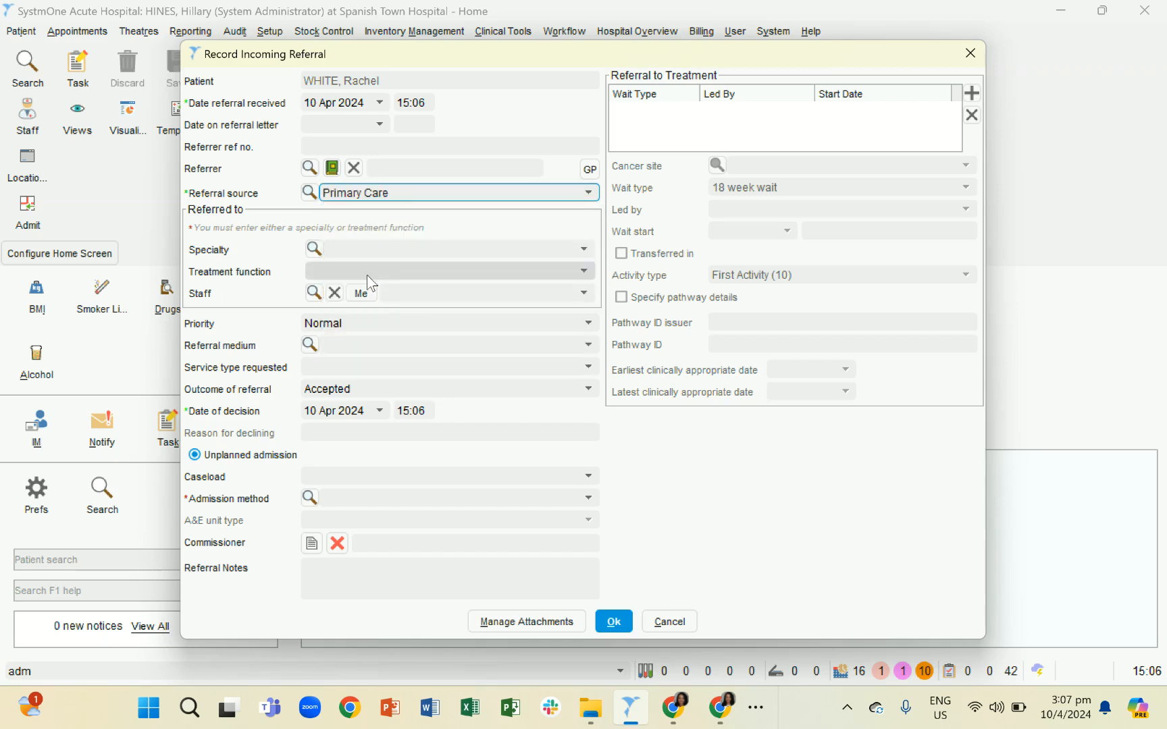
left_click(340, 252)
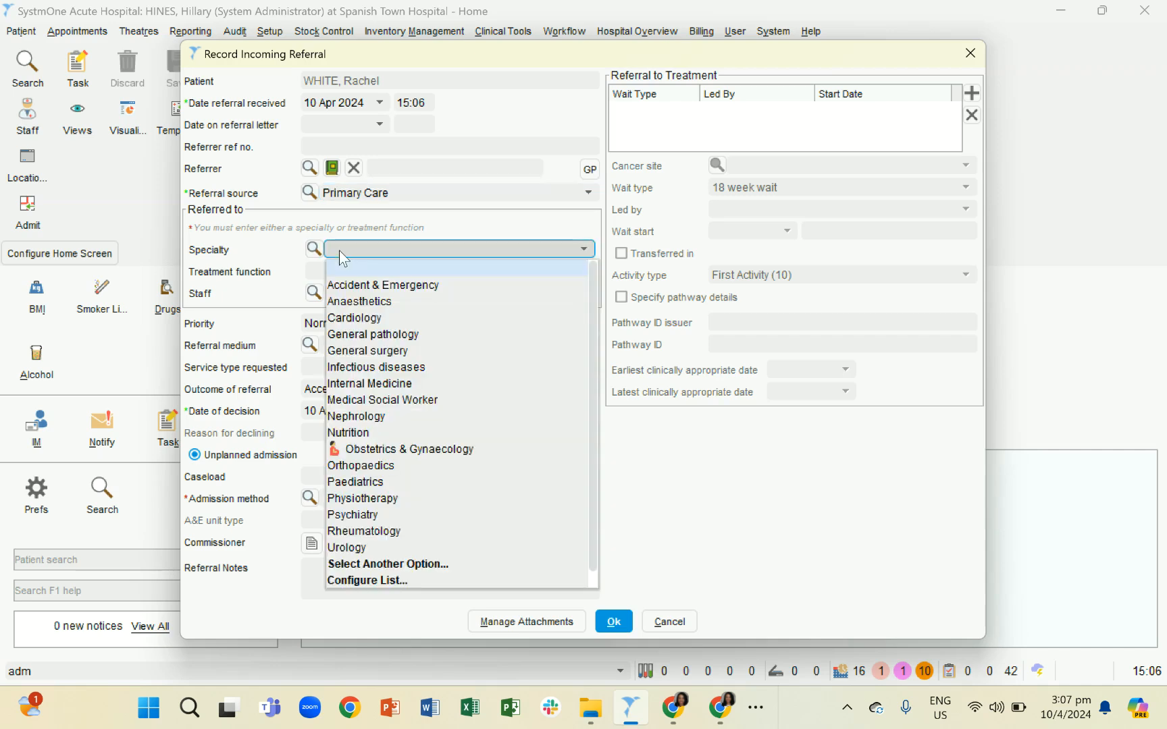
left_click(427, 383)
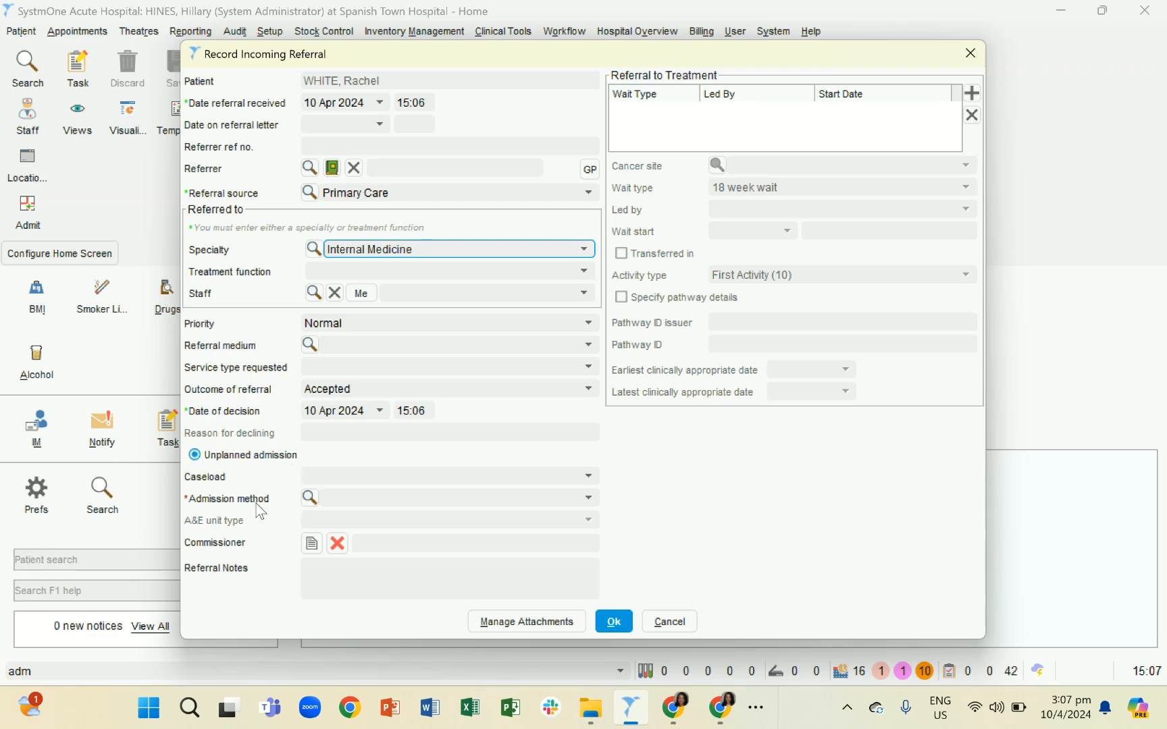
- Set the referral's admission method to Out-patient Clinic and save the referral without adding an MRN
left_click(310, 498)
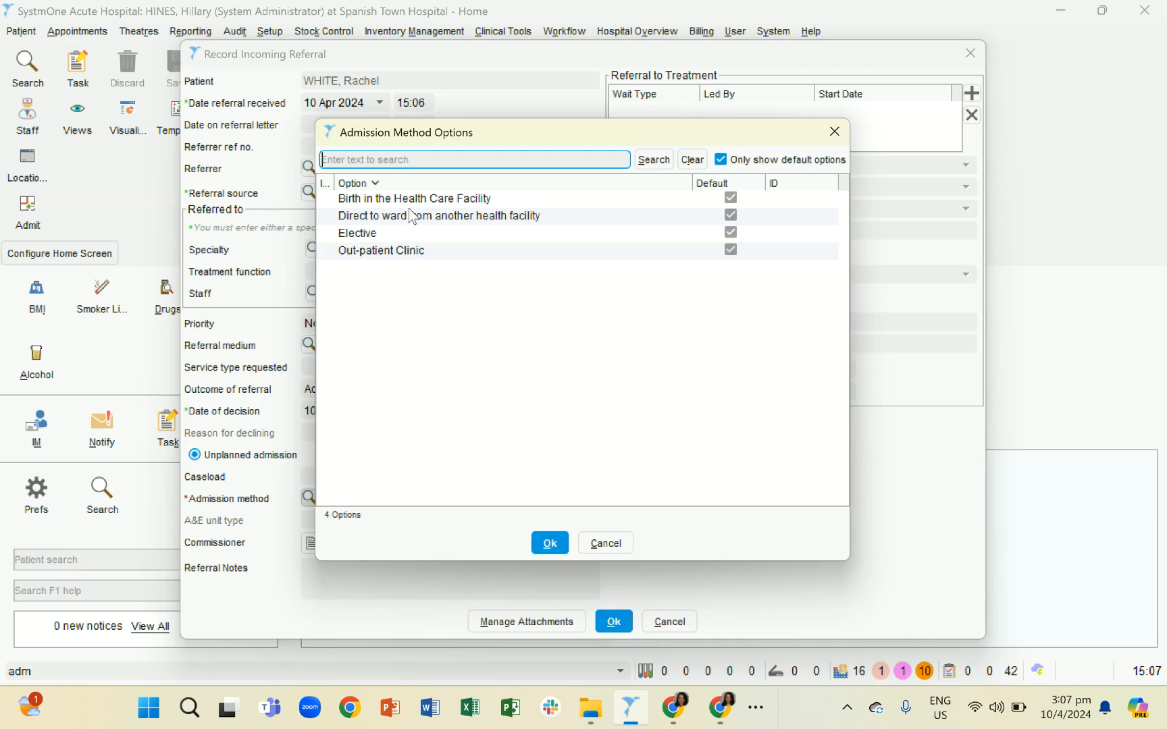
left_click(419, 249)
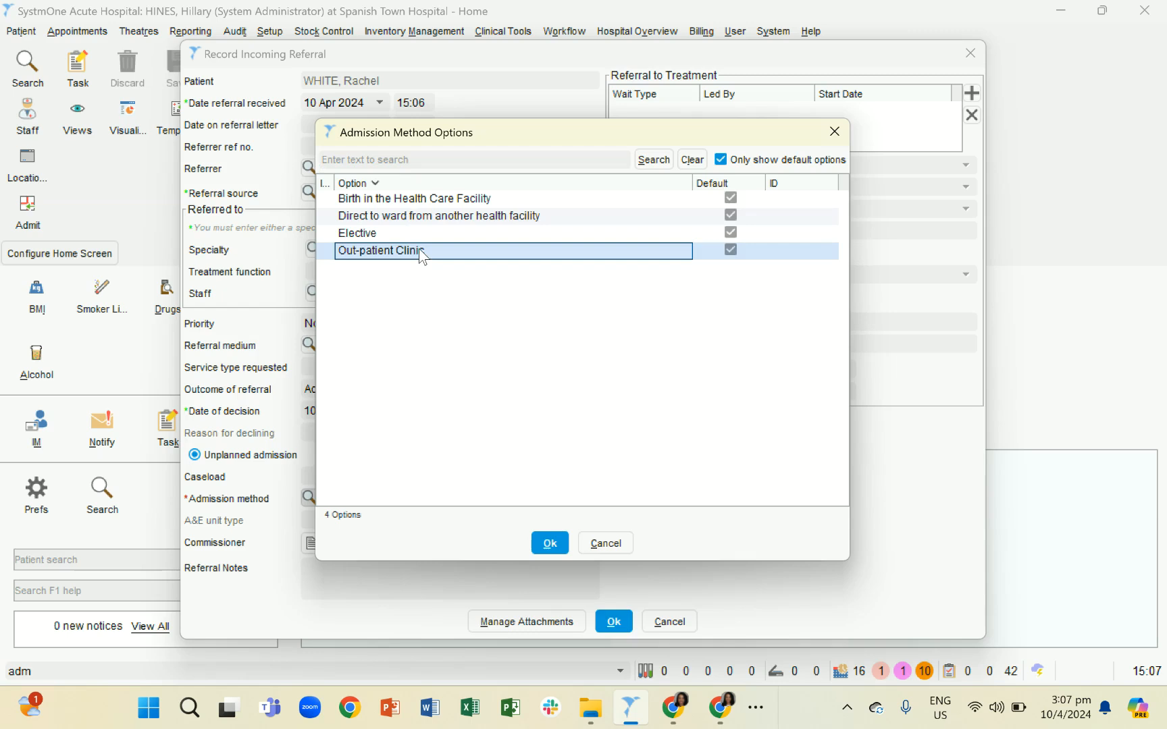
left_click(560, 543)
left_click(587, 564)
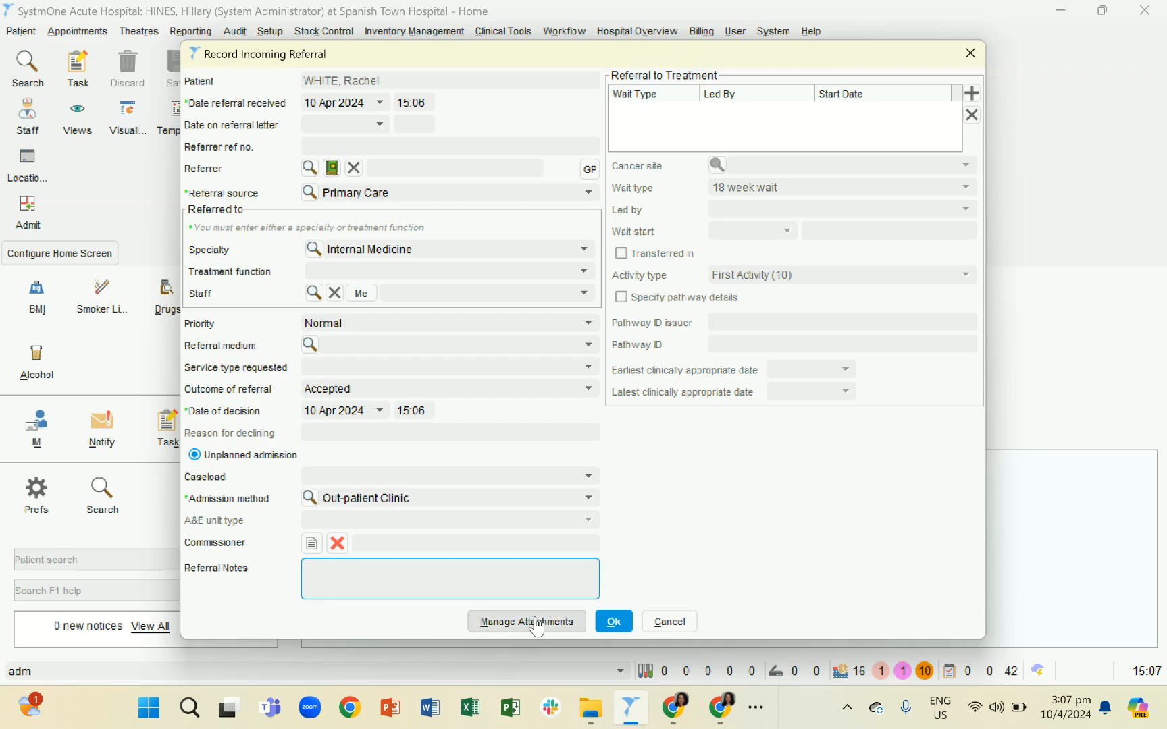
left_click(615, 622)
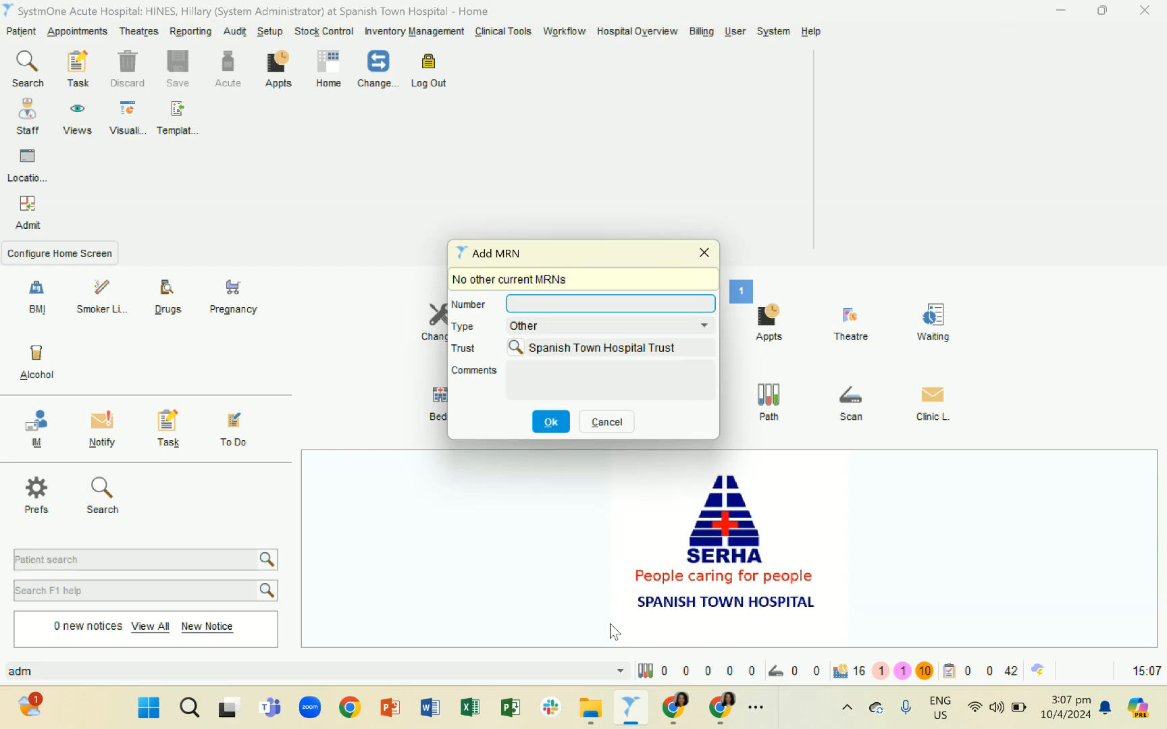
left_click(618, 430)
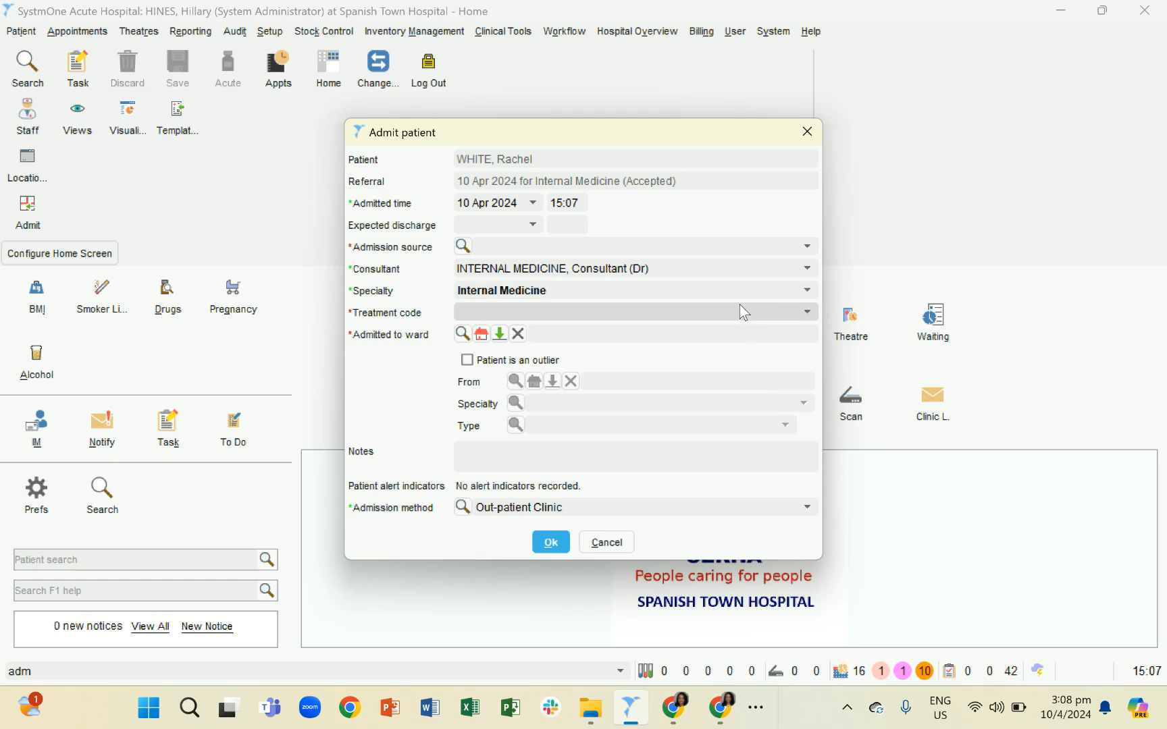
left_click(1063, 340)
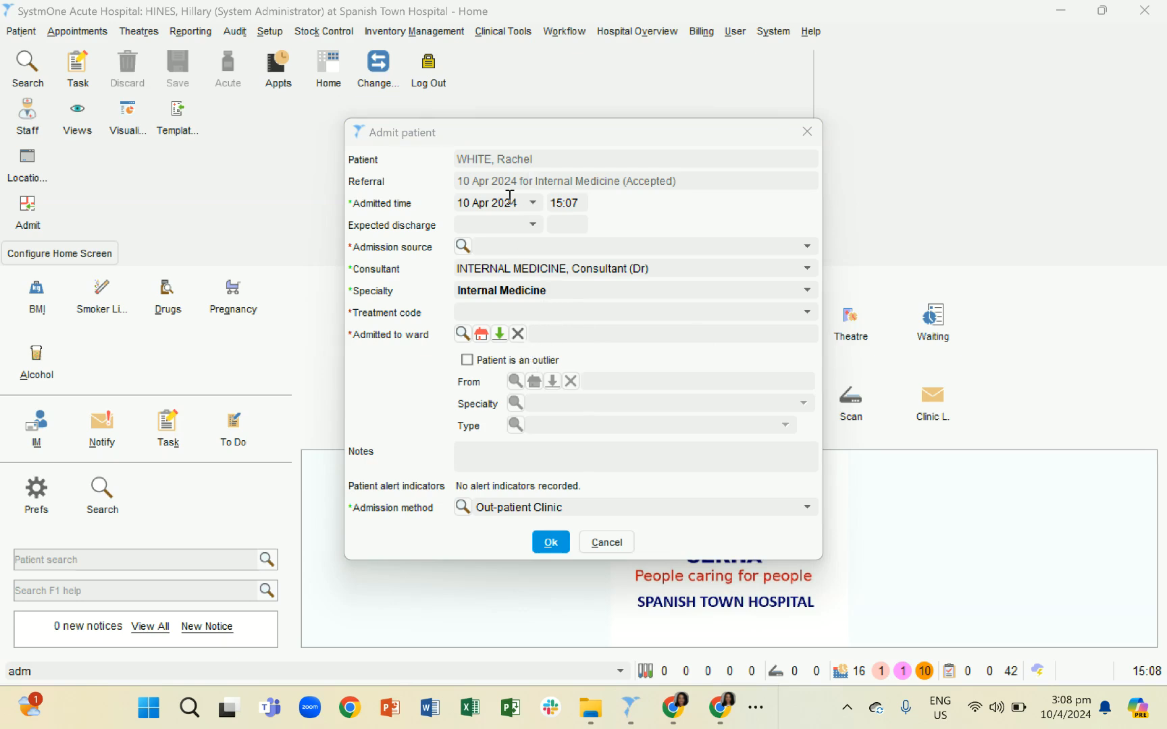
- Set the patient's admission source to Usual place of residence and the treatment code to Internal Medicine
left_click(464, 247)
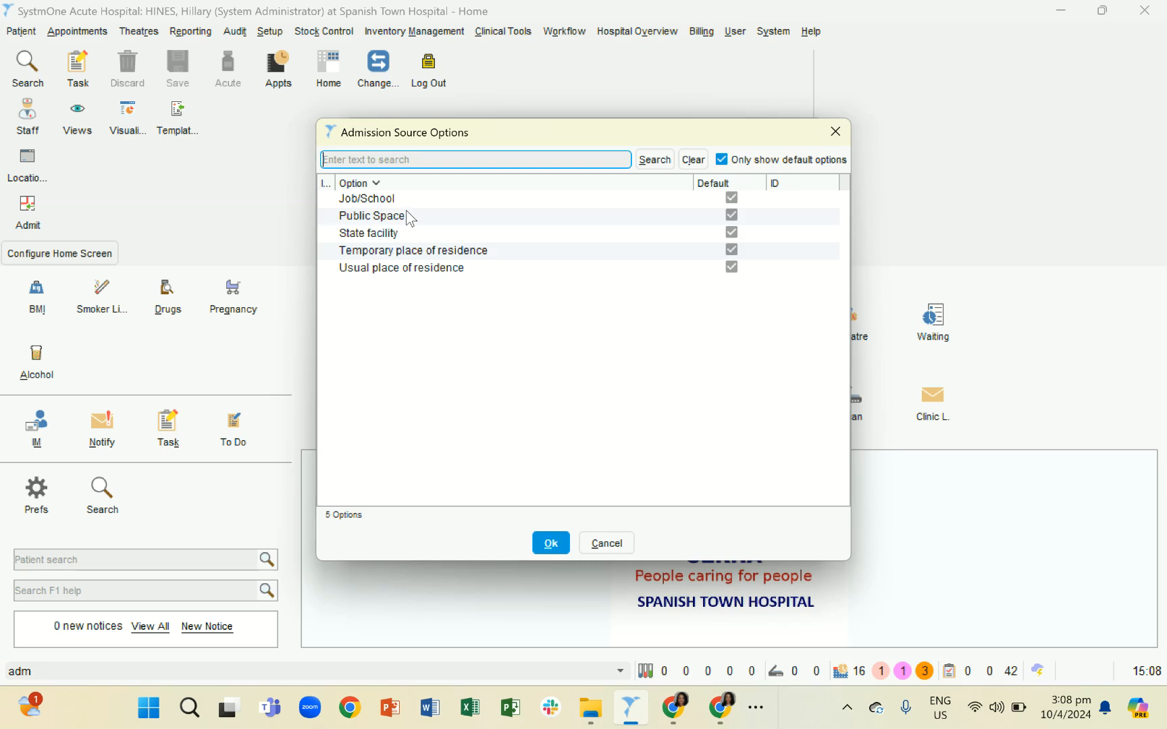
left_click(424, 268)
left_click(552, 542)
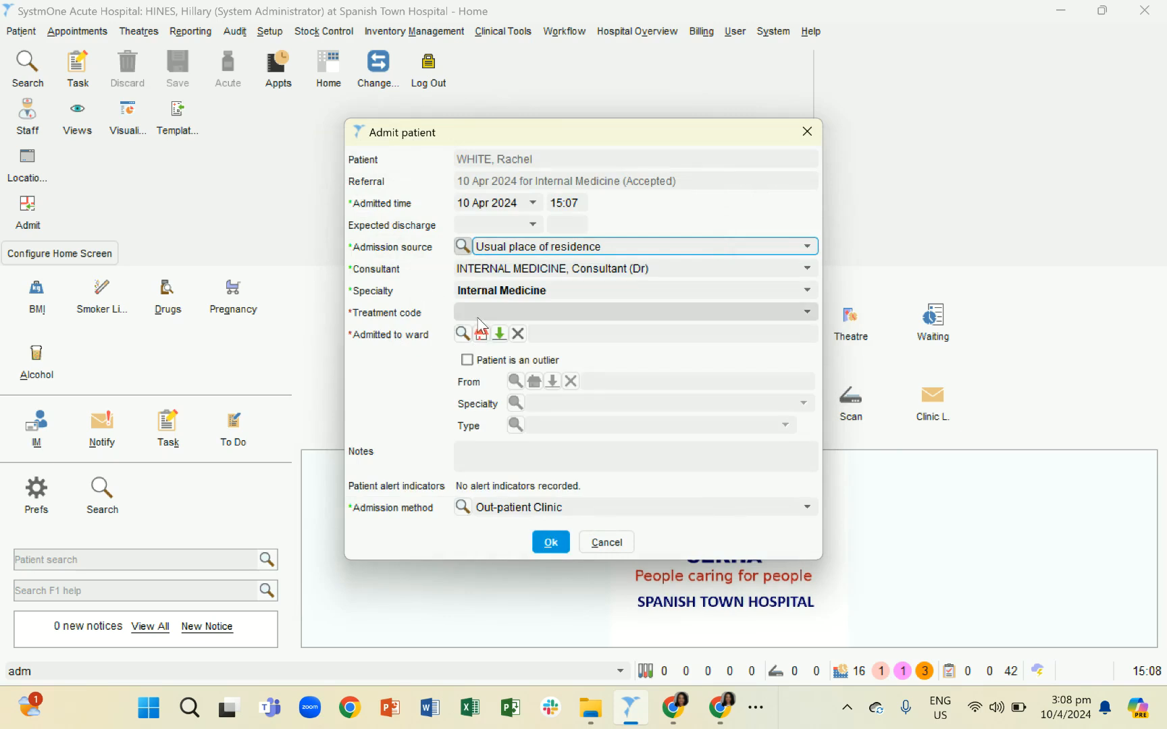
left_click(477, 312)
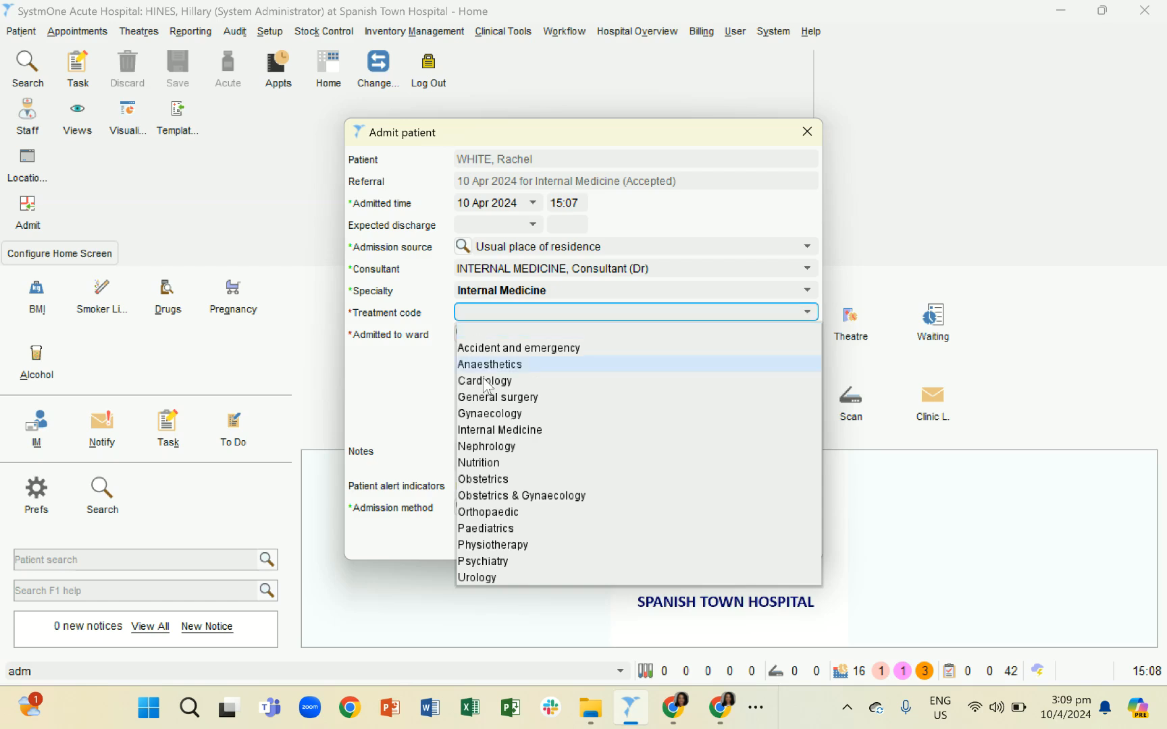
left_click(492, 430)
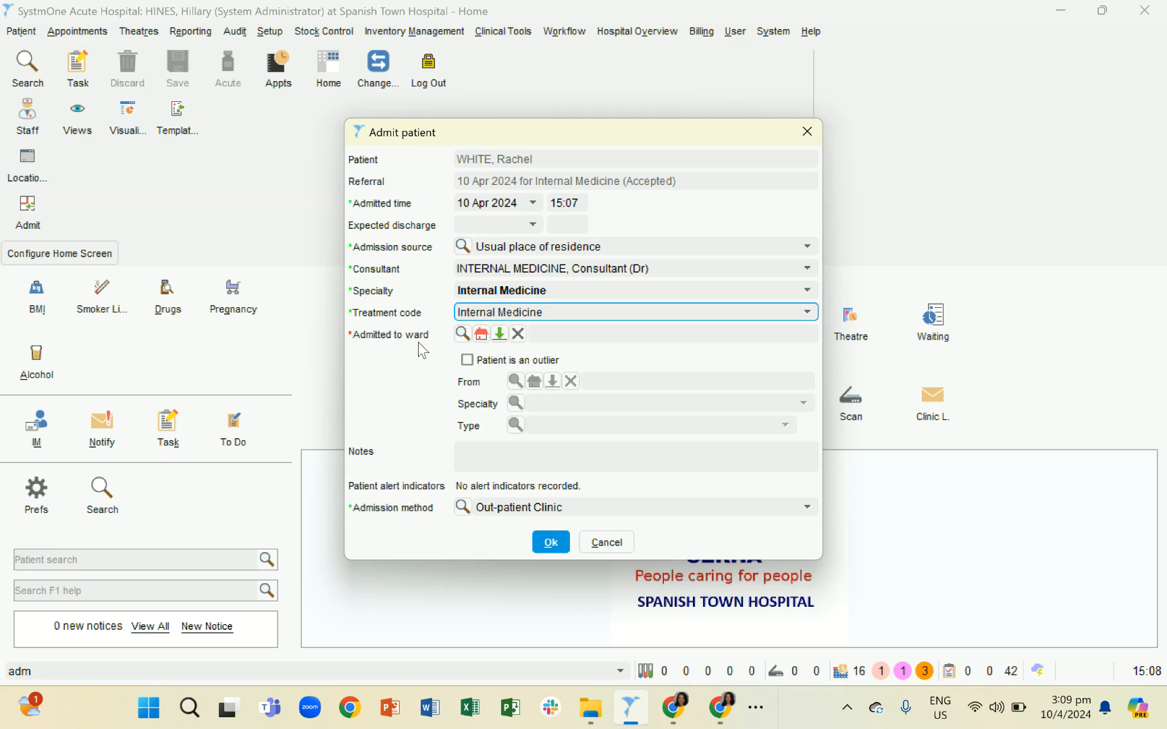
- Assign the patient to Ward 3 - Internal Medicine in Building One, leave the notes empty and confirm the admission
left_click(463, 334)
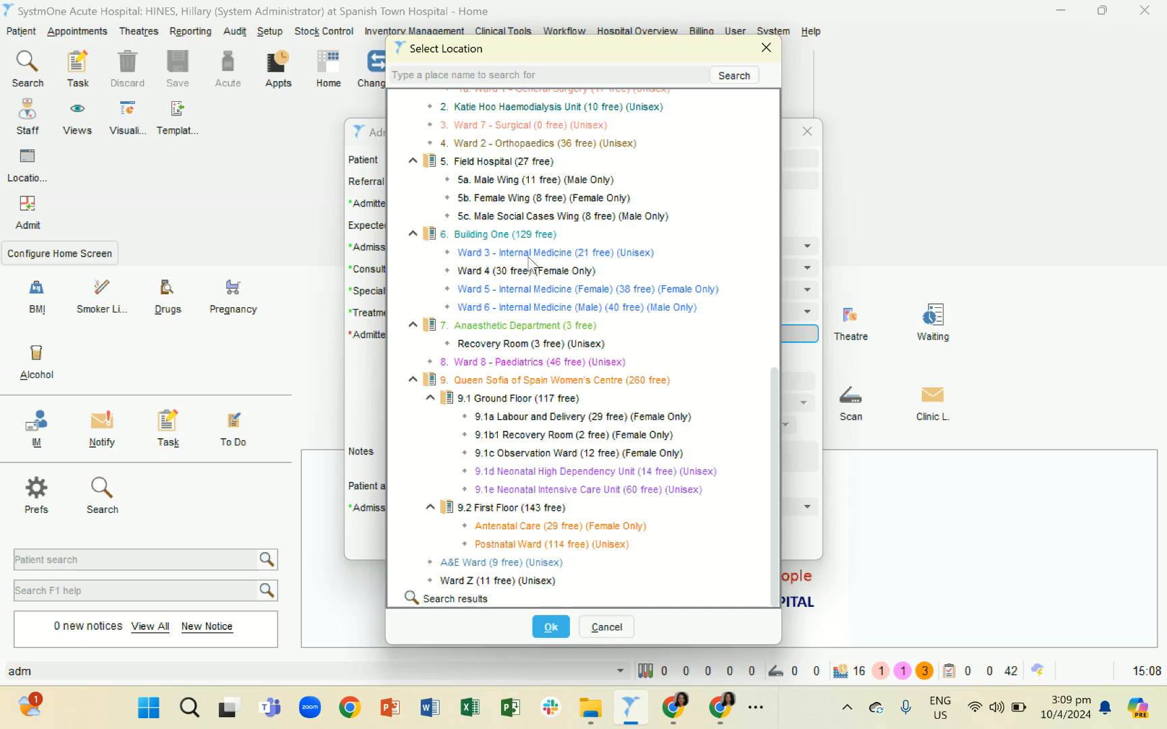
scroll(536, 170, "up", 11)
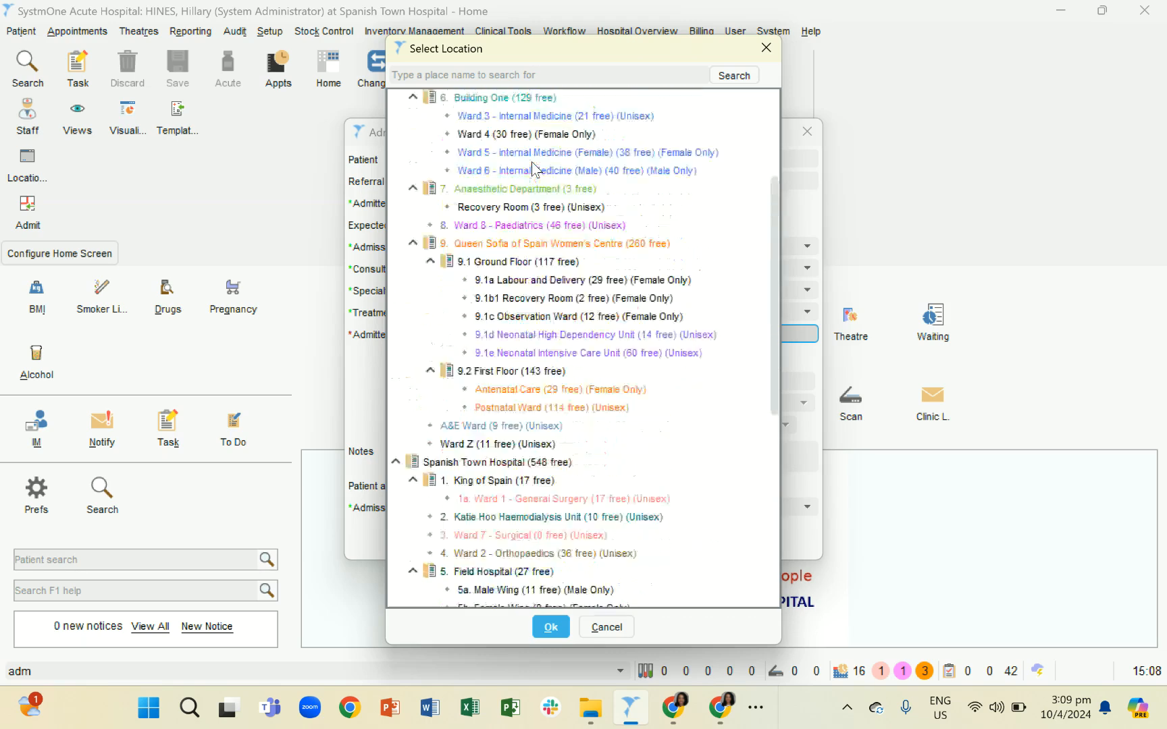
scroll(535, 169, "down", 6)
scroll(535, 169, "down", 5)
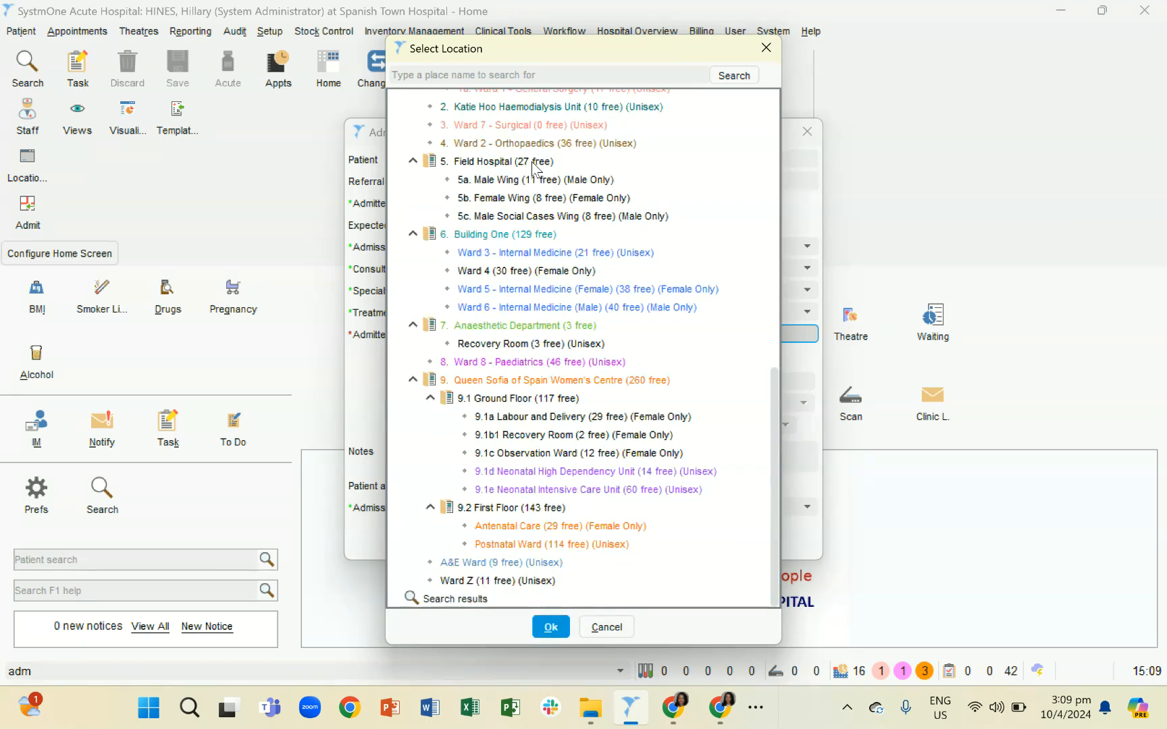
left_click(517, 257)
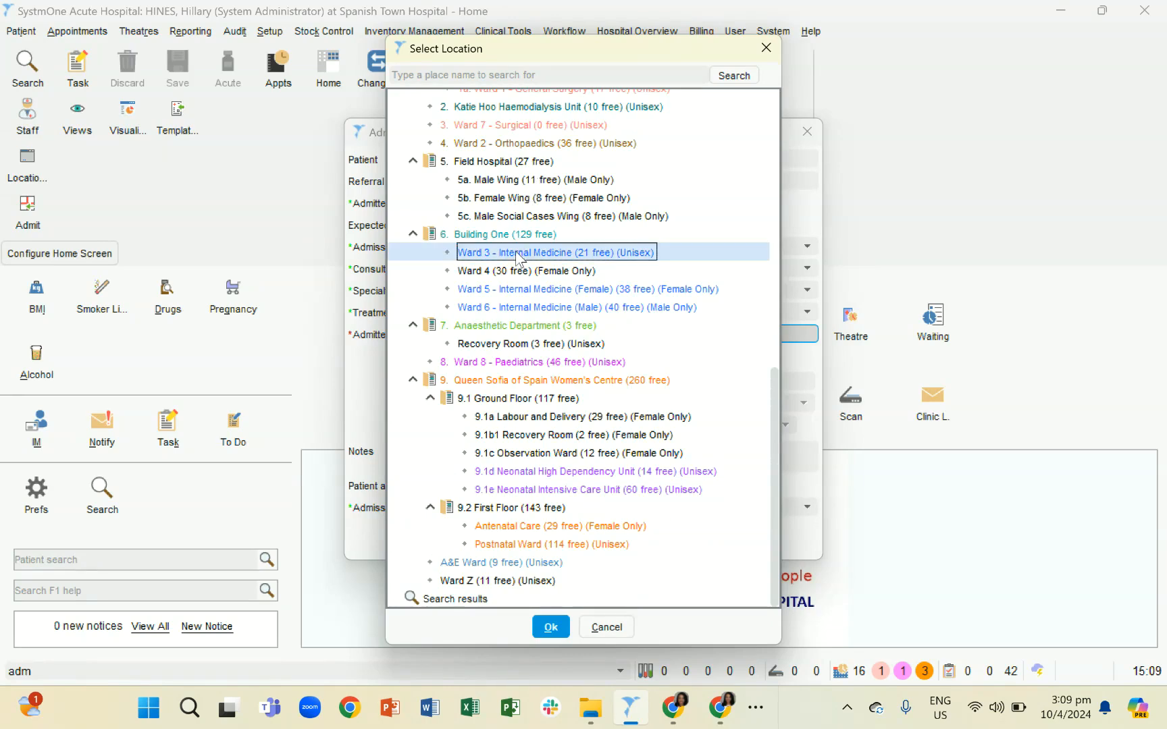
left_click(550, 627)
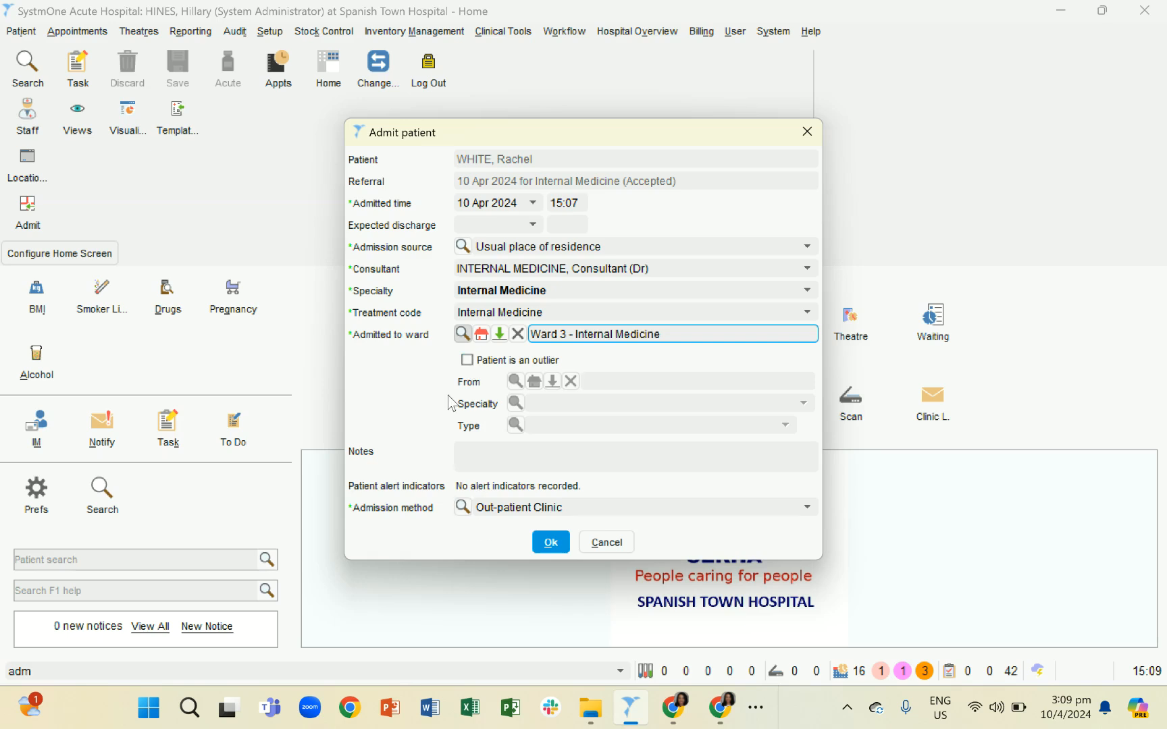
left_click(462, 450)
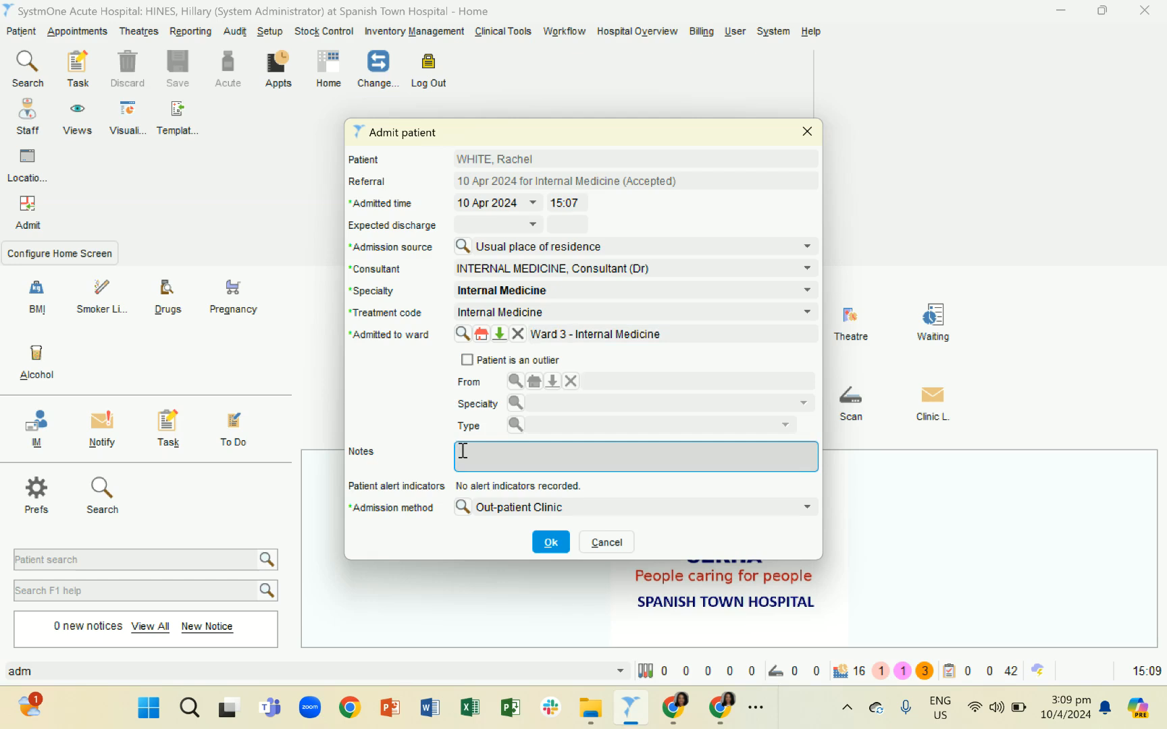
left_click(551, 543)
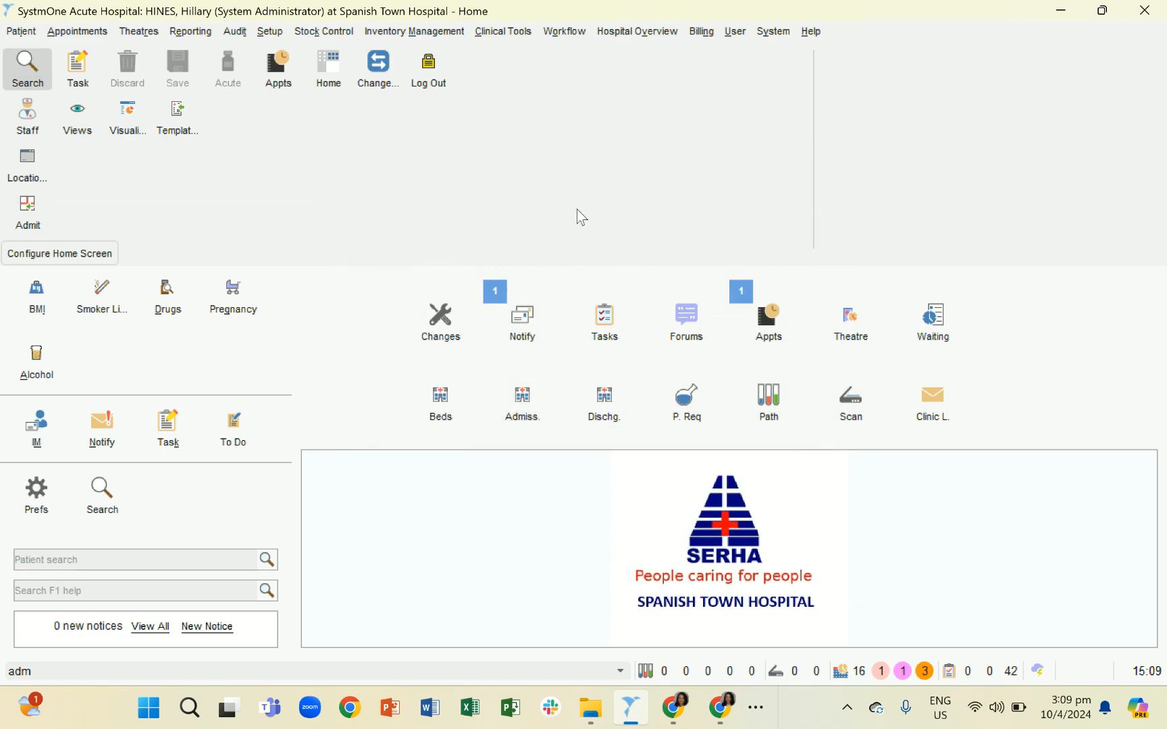
- Open the Ward View for Ward 3 - Internal Medicine, check the newly admitted patient's placement and return to the home screen
left_click(633, 32)
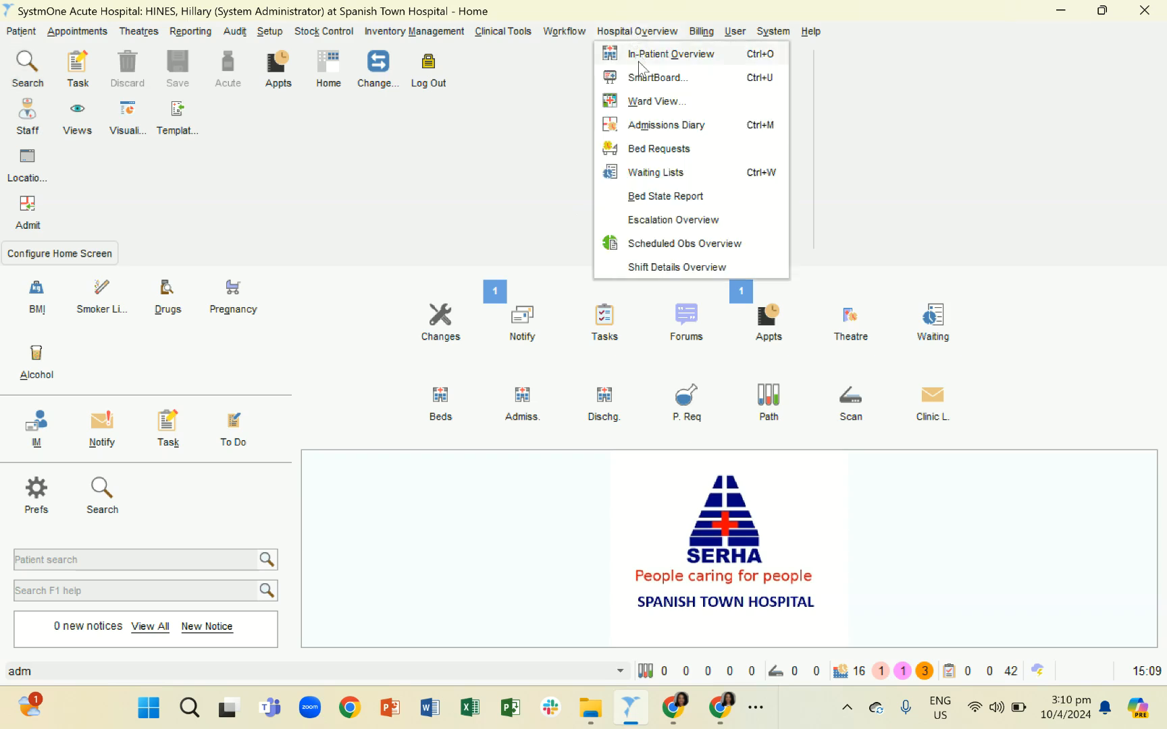
left_click(648, 102)
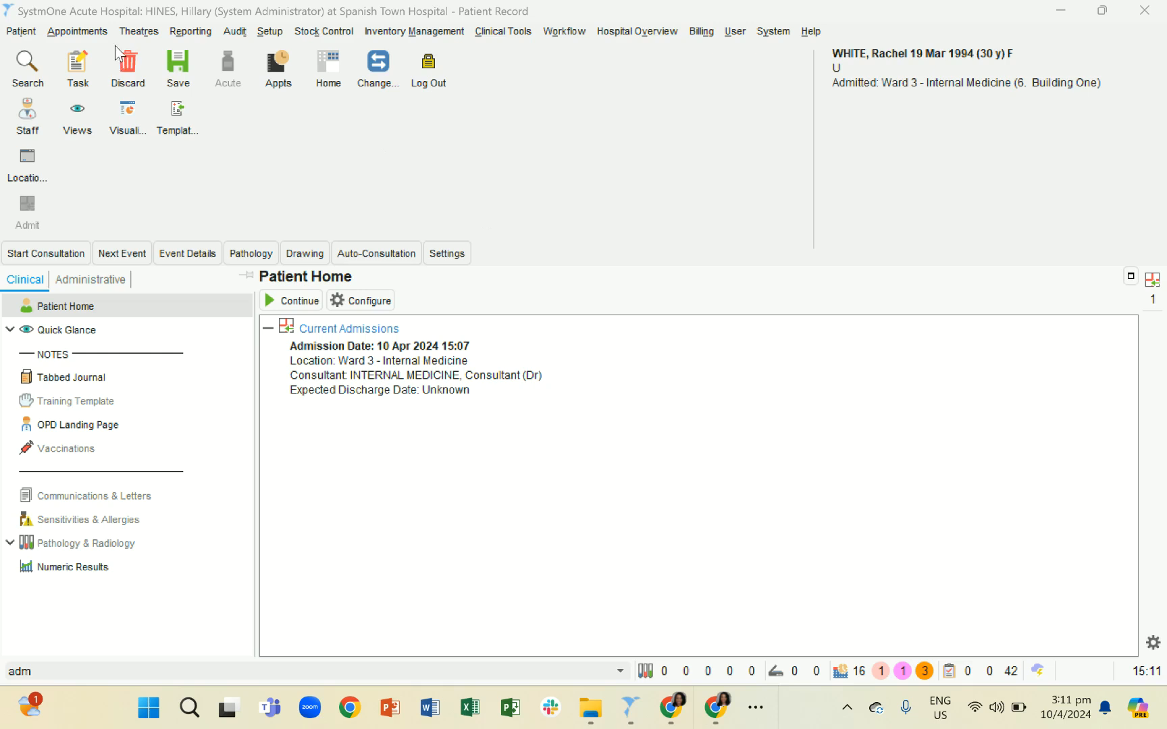
left_click(129, 58)
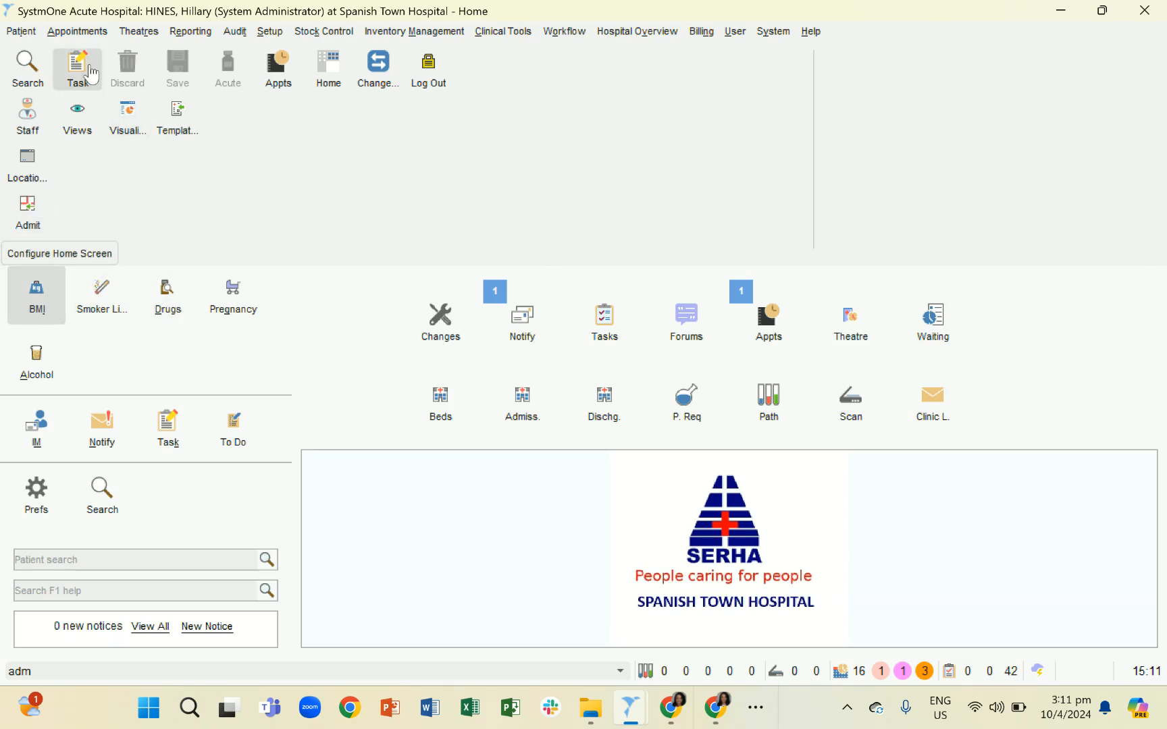
- Open the test patient's record from the recent patients, dismissing the record sharing consent form without answering it
left_click(22, 32)
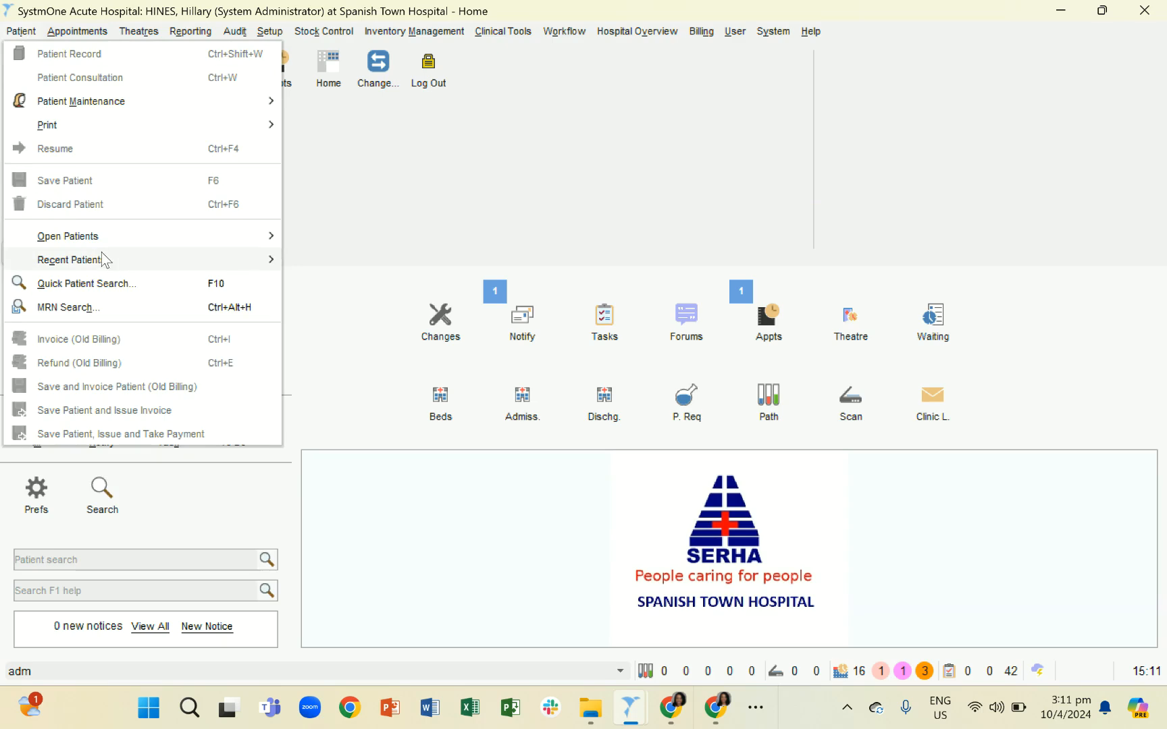
mouse_move(260, 261)
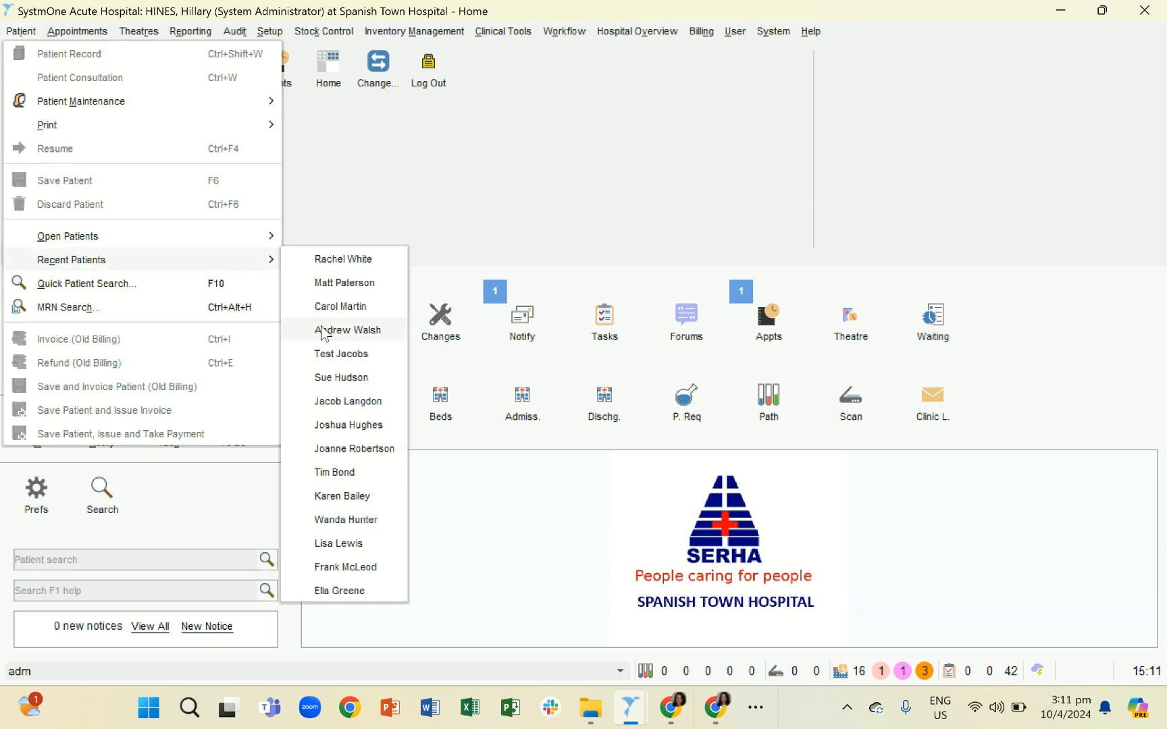
left_click(327, 352)
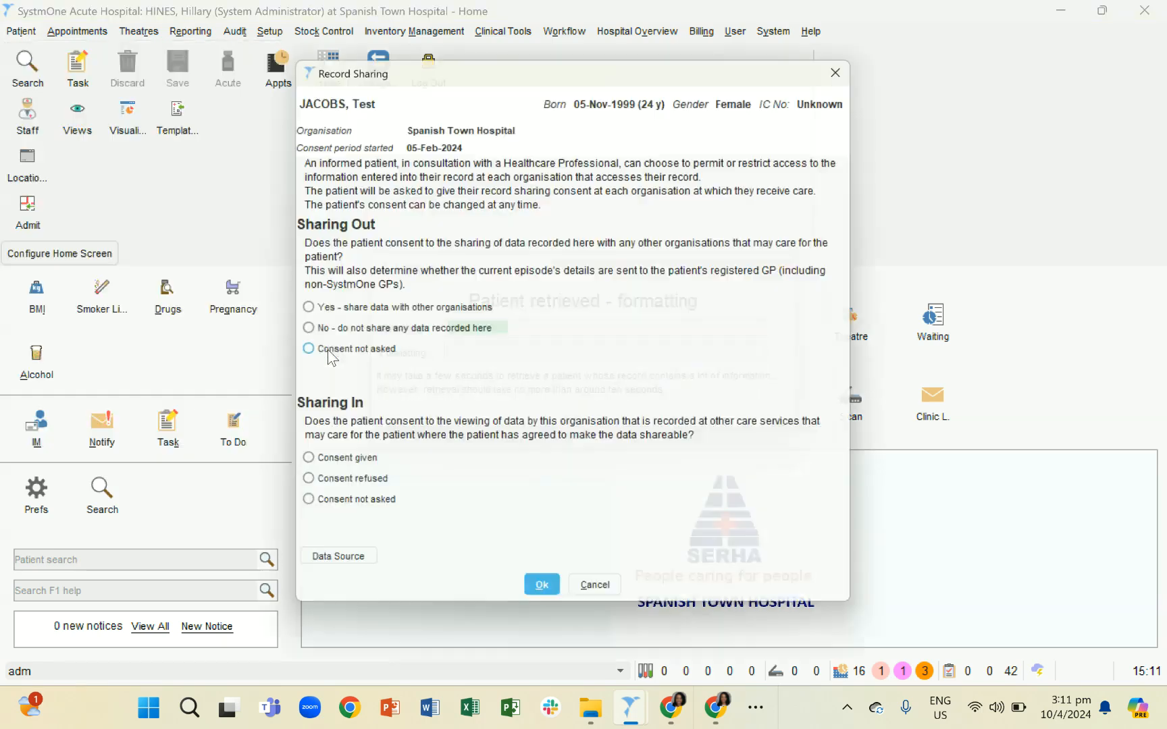
left_click(603, 607)
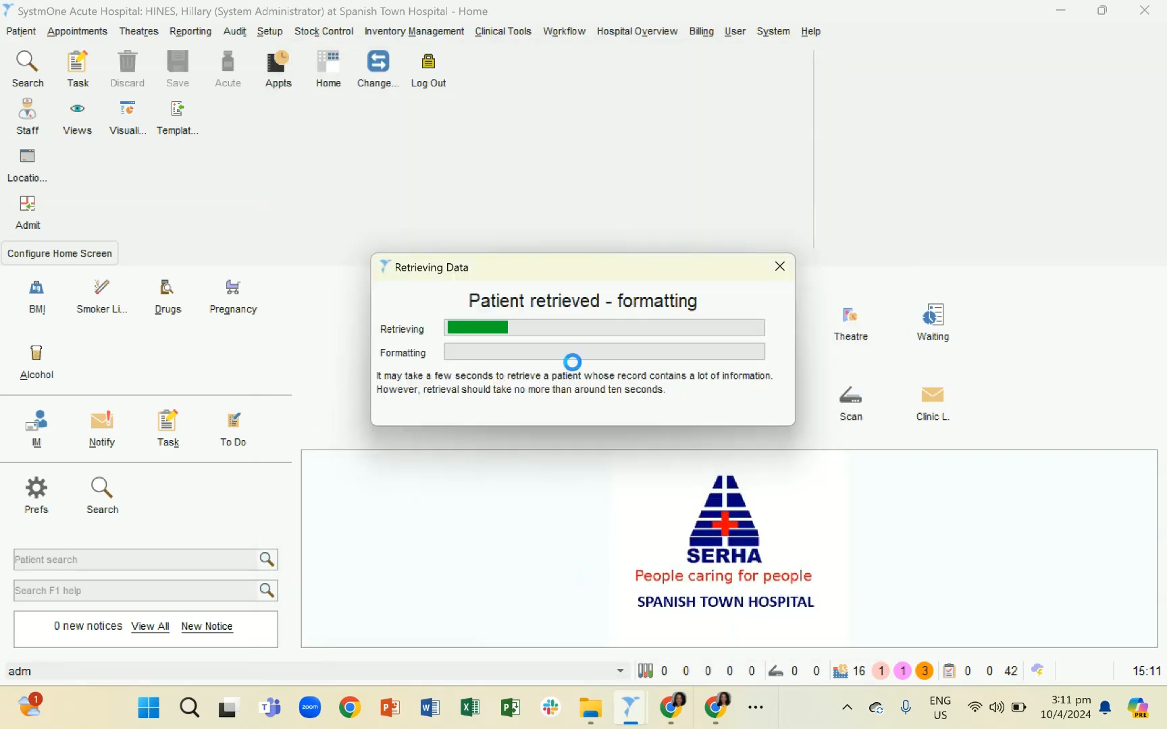
left_click(607, 423)
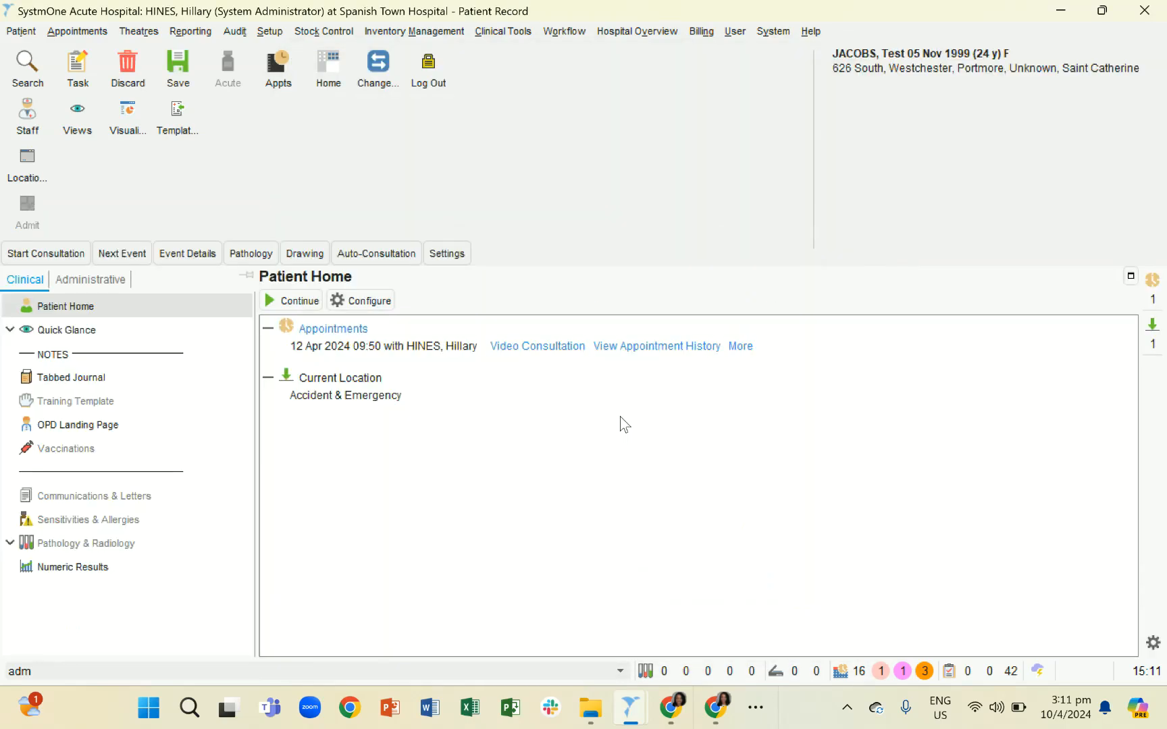